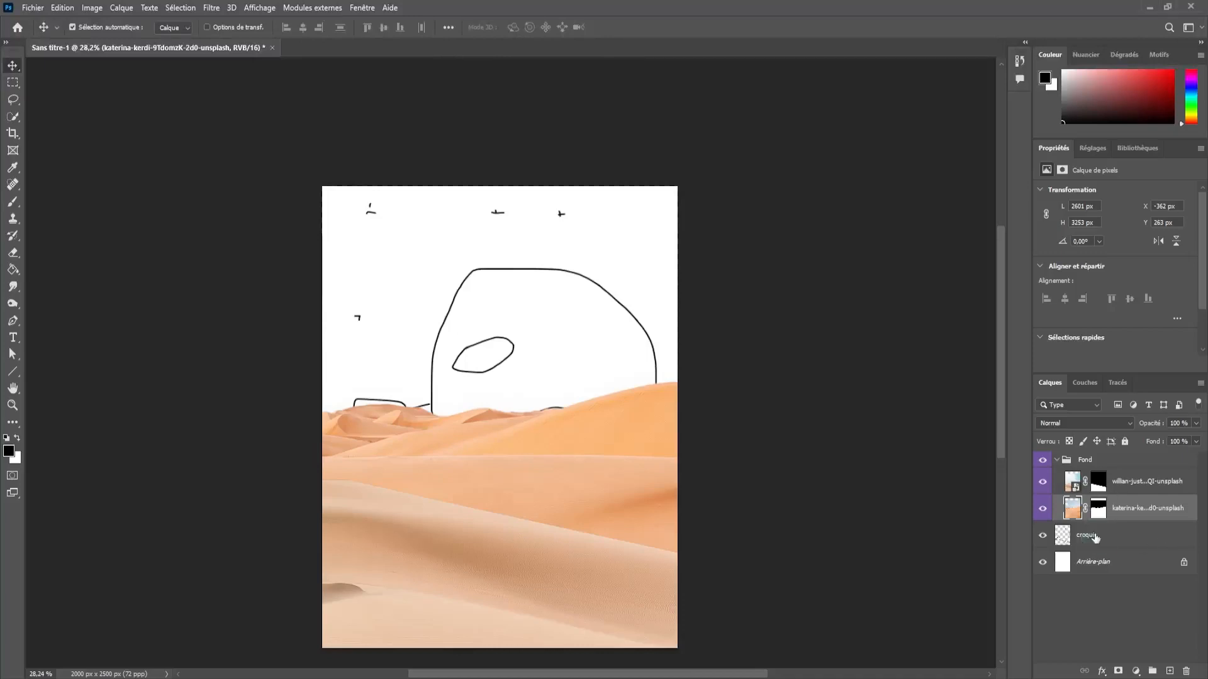
# Step: Create a layer group named "Ciel" above the croquis layer and give it the grey colour label
pyautogui.click(1091, 535)
pyautogui.click(1153, 670)
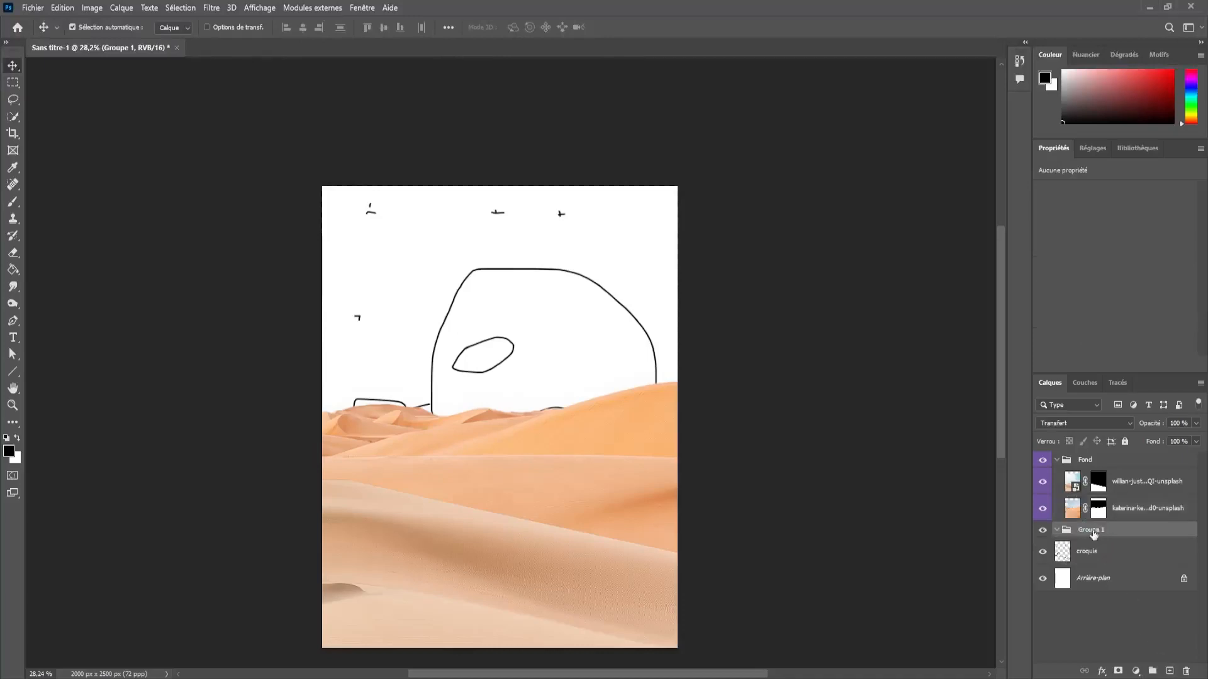
pyautogui.doubleClick(1094, 530)
pyautogui.write('Ciel')
pyautogui.press('Return')
pyautogui.rightClick(1093, 535)
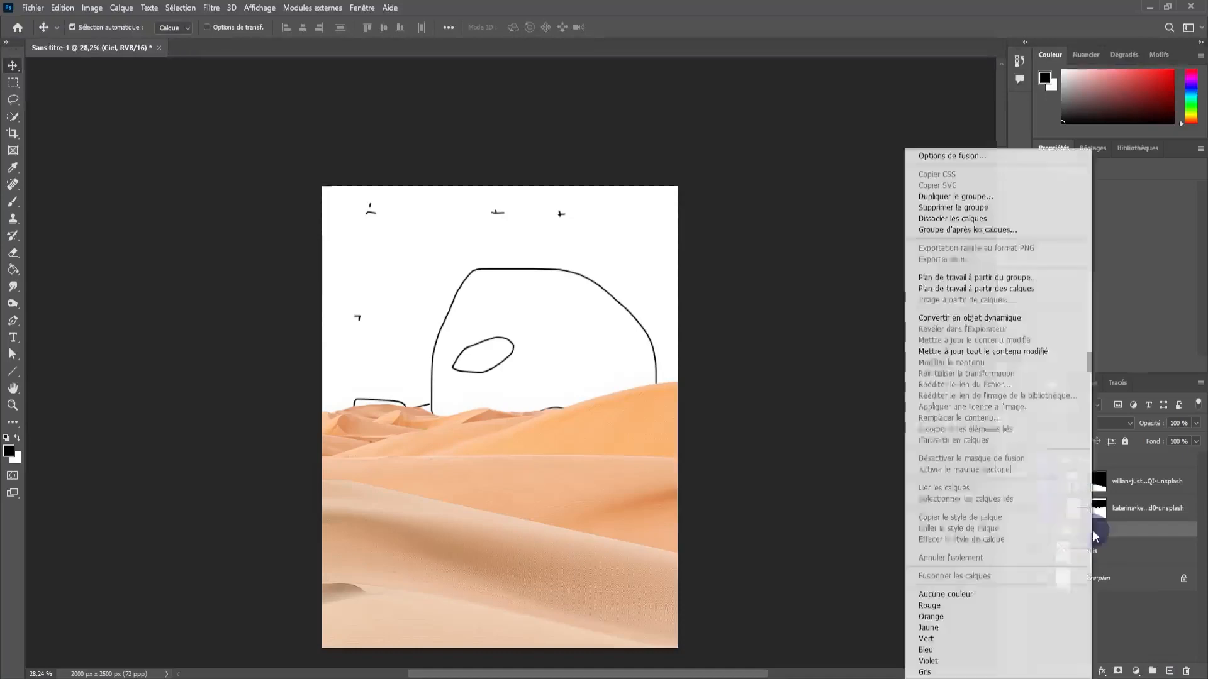
pyautogui.click(934, 671)
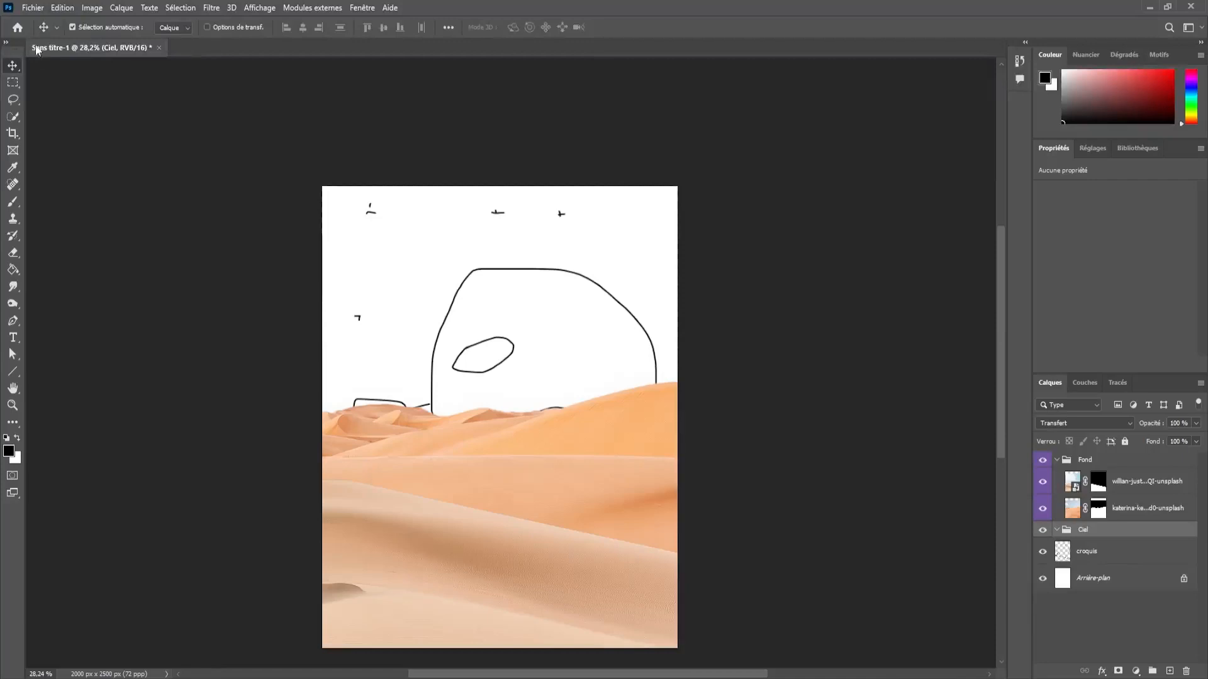
# Step: Place forest.jpg from the Images folder as an embedded image in the document
pyautogui.click(34, 9)
pyautogui.click(88, 255)
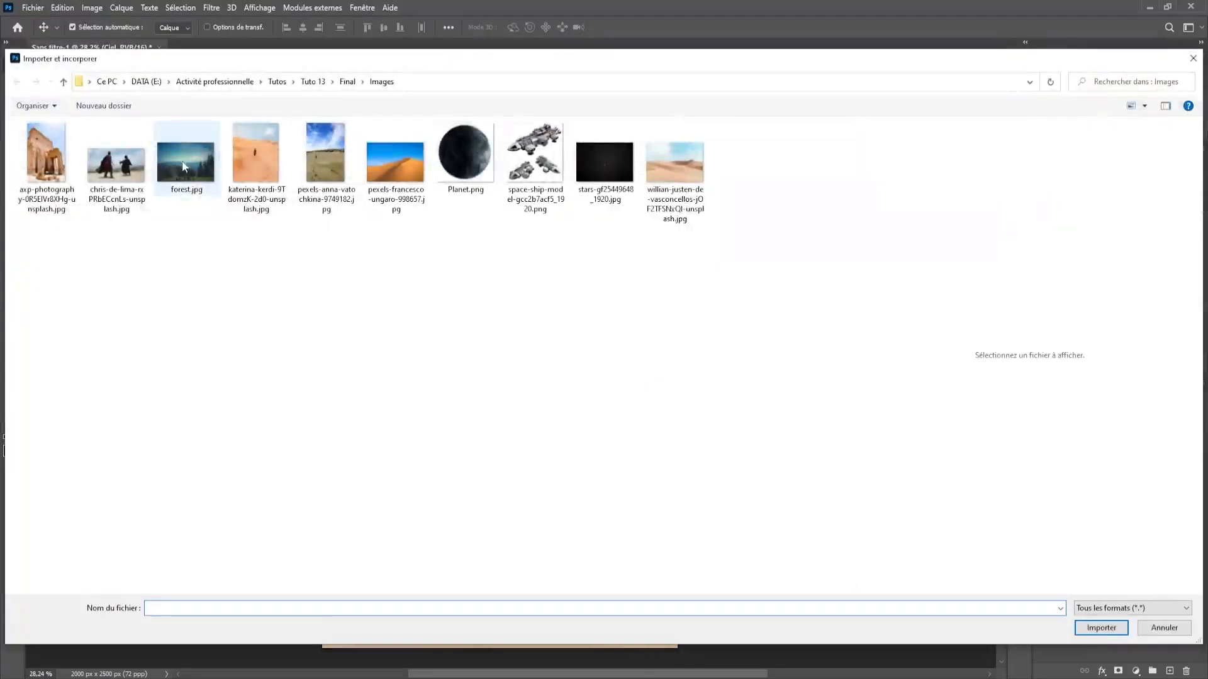
pyautogui.click(184, 166)
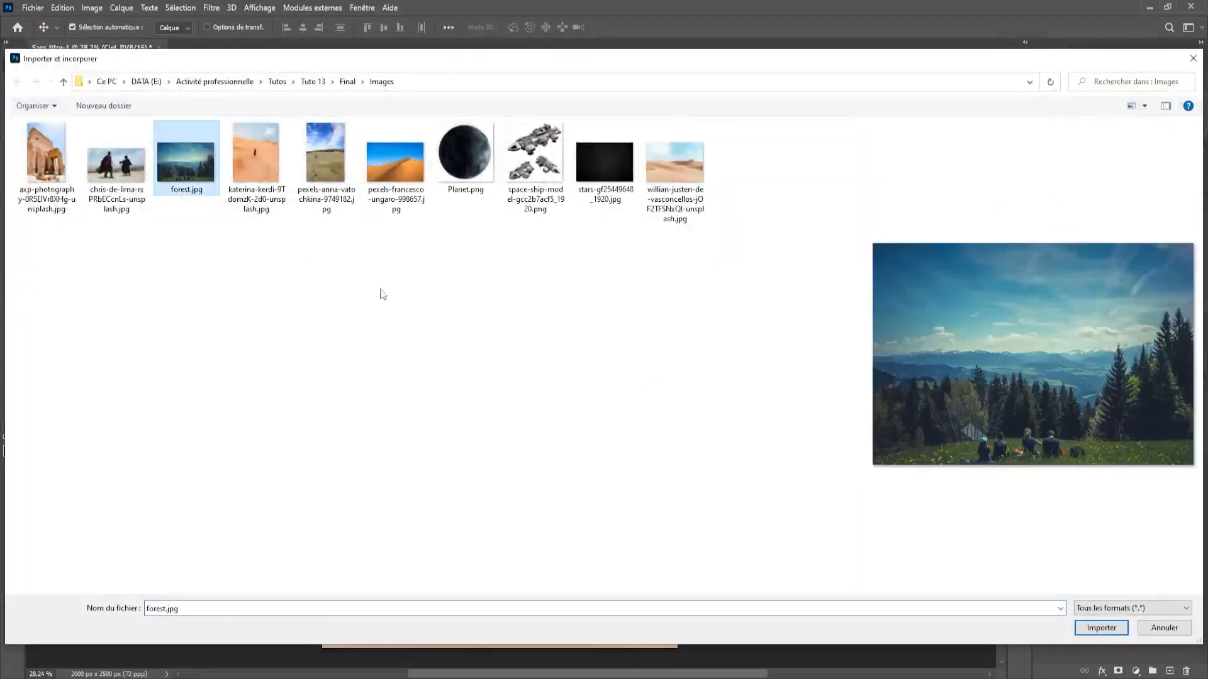
pyautogui.click(1101, 628)
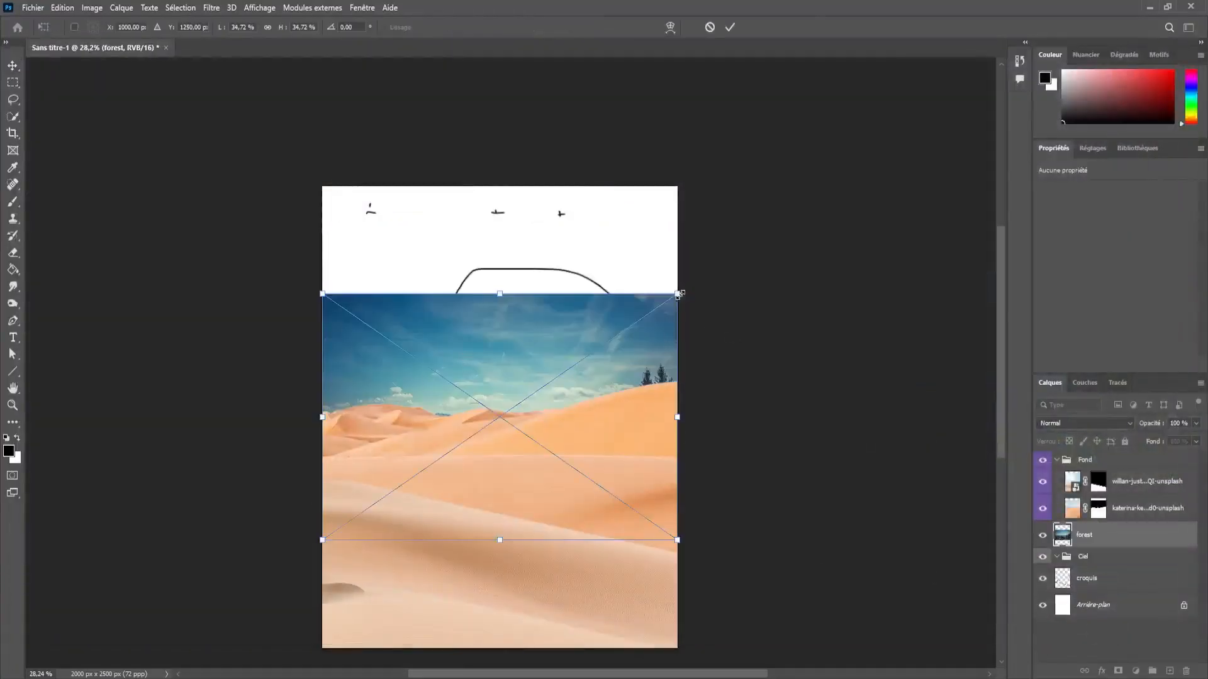
# Step: Raise the forest image behind the dunes to about Y 984 px and flip it horizontally
pyautogui.moveTo(557, 313); pyautogui.dragTo(535, 282)
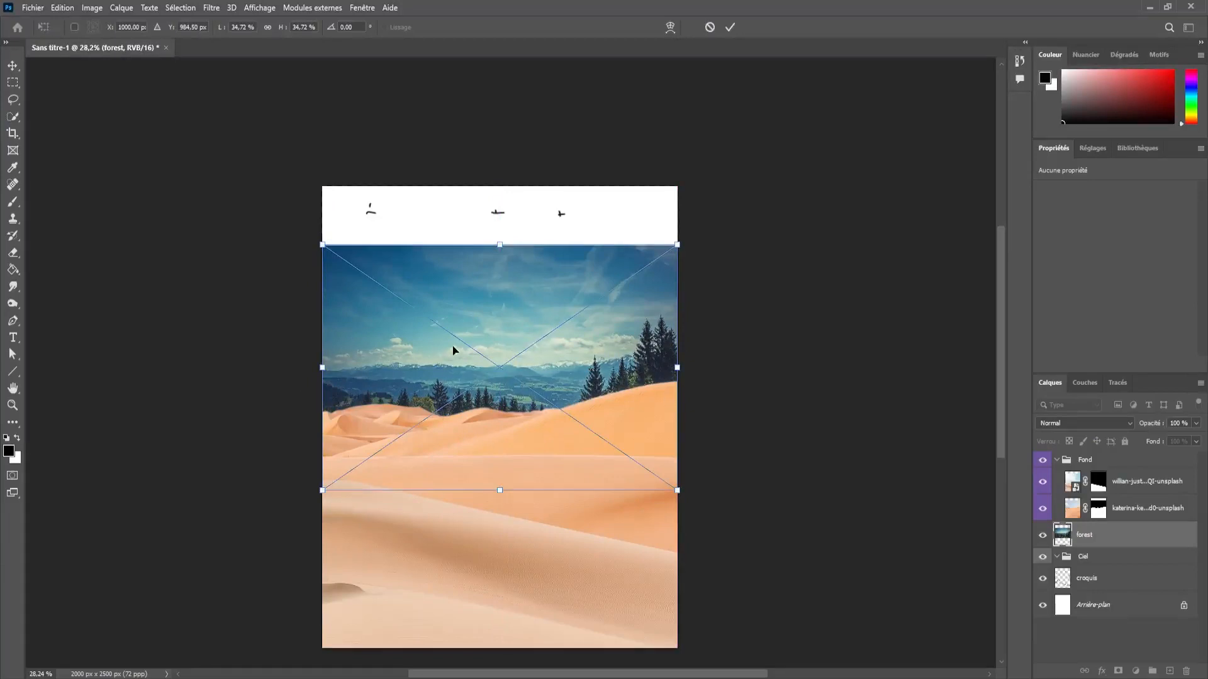
pyautogui.rightClick(471, 333)
pyautogui.click(559, 575)
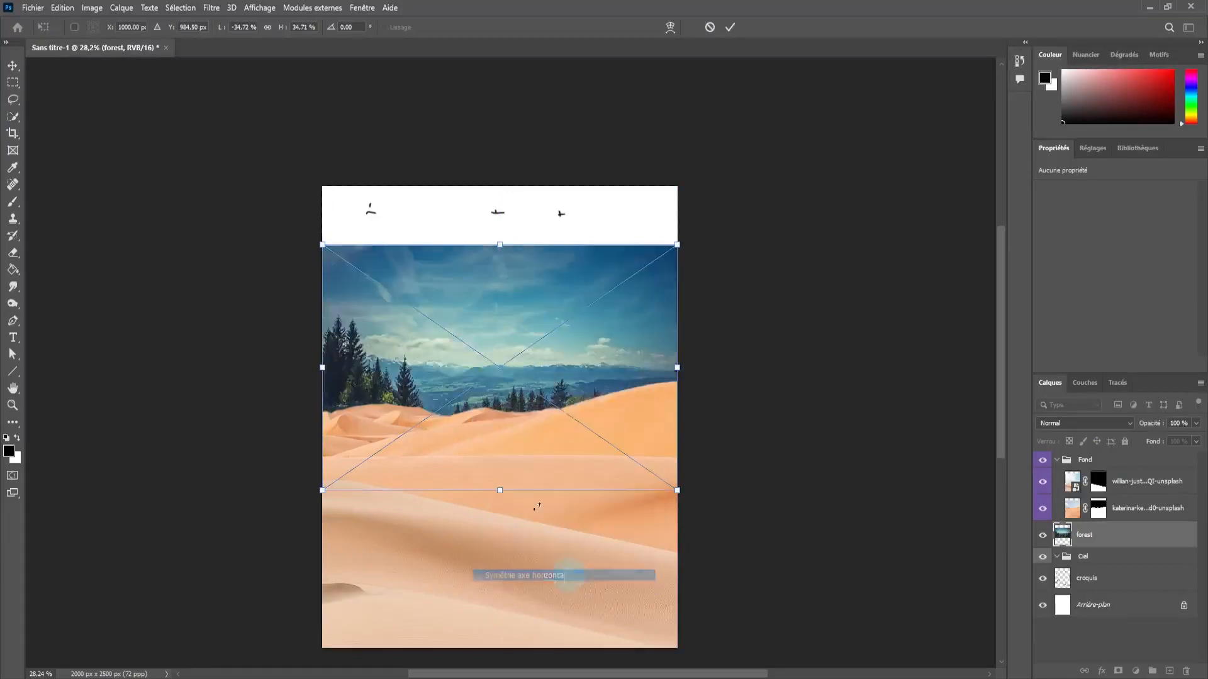
# Step: Enlarge the forest image to about 97% and shift it to about X 335 px, Y 1320 px to cover the sky
pyautogui.scroll(-1, 528, 358)
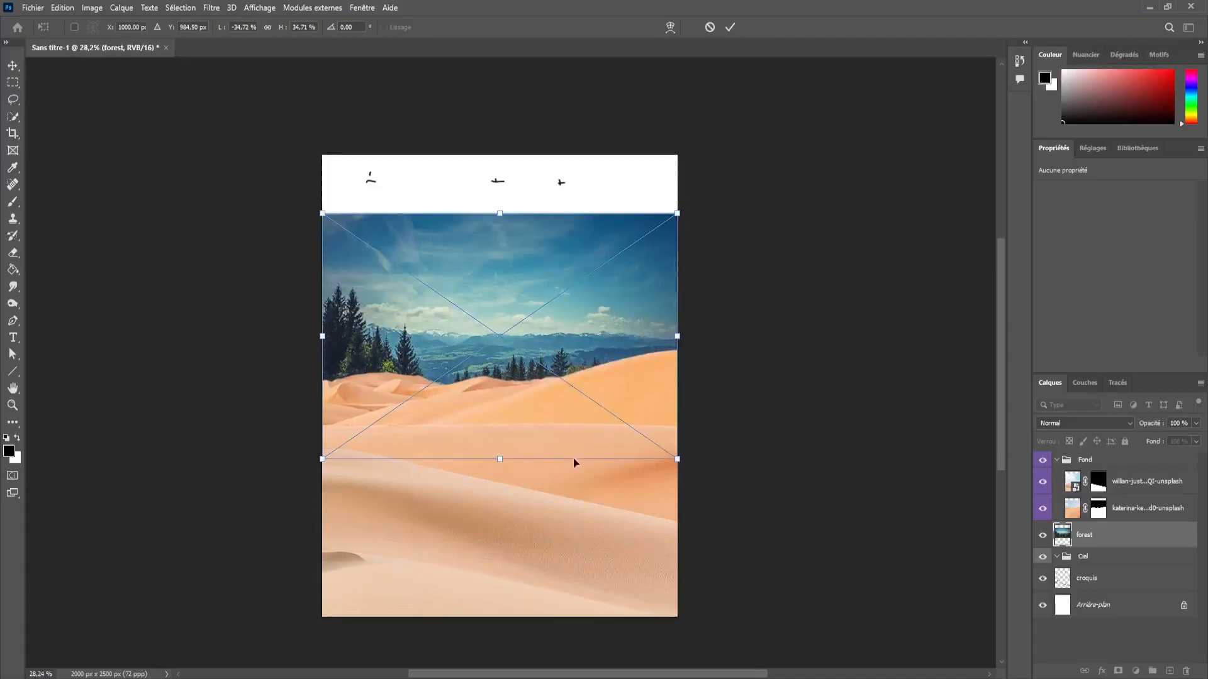
pyautogui.moveTo(677, 459); pyautogui.dragTo(907, 622)
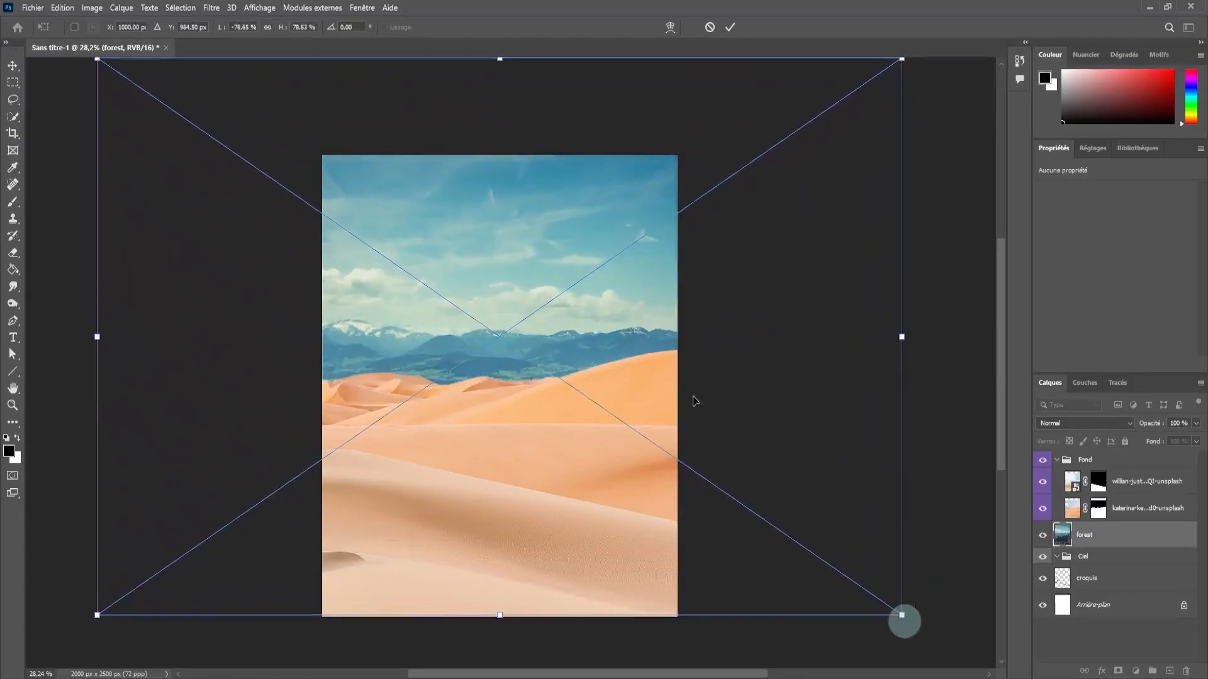
pyautogui.moveTo(563, 287); pyautogui.dragTo(442, 349)
pyautogui.scroll(-2, 634, 383)
pyautogui.scroll(-2, 634, 383)
pyautogui.moveTo(783, 540); pyautogui.dragTo(871, 612)
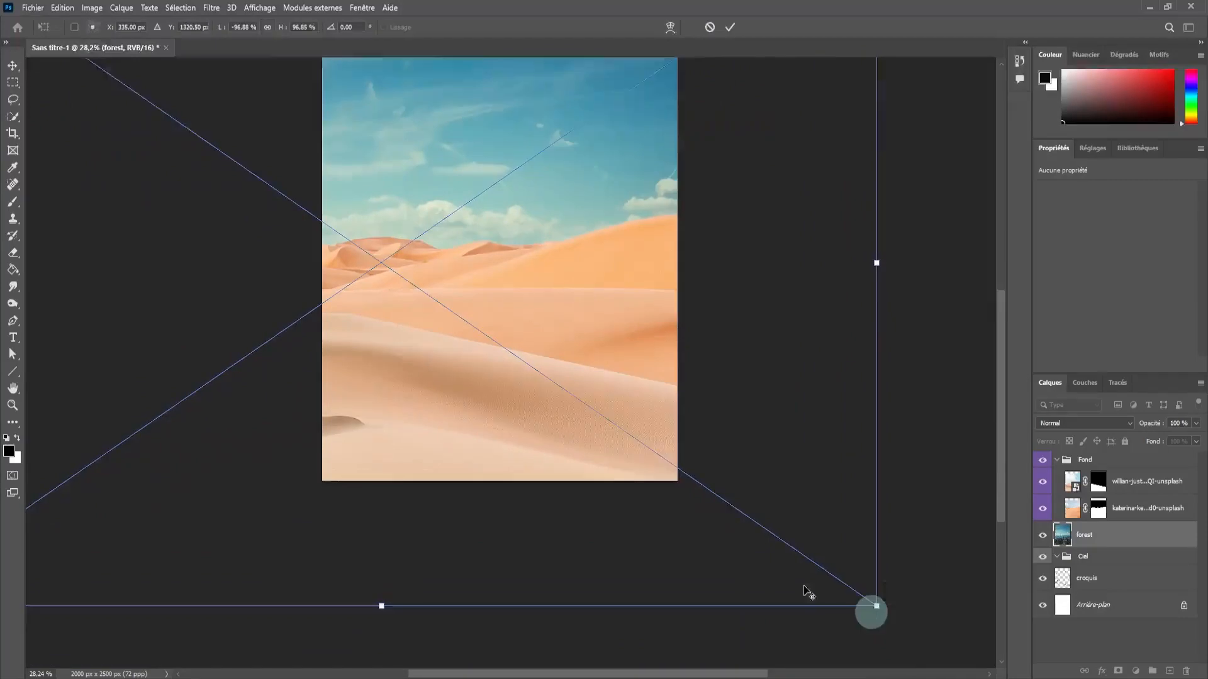
# Step: Reposition the forest image to about X -211 px, Y 1305 px so its clouds sit just above the dune horizon
pyautogui.scroll(2, 397, 384)
pyautogui.scroll(1, 398, 385)
pyautogui.moveTo(538, 308); pyautogui.dragTo(436, 299)
pyautogui.moveTo(465, 361); pyautogui.dragTo(449, 331)
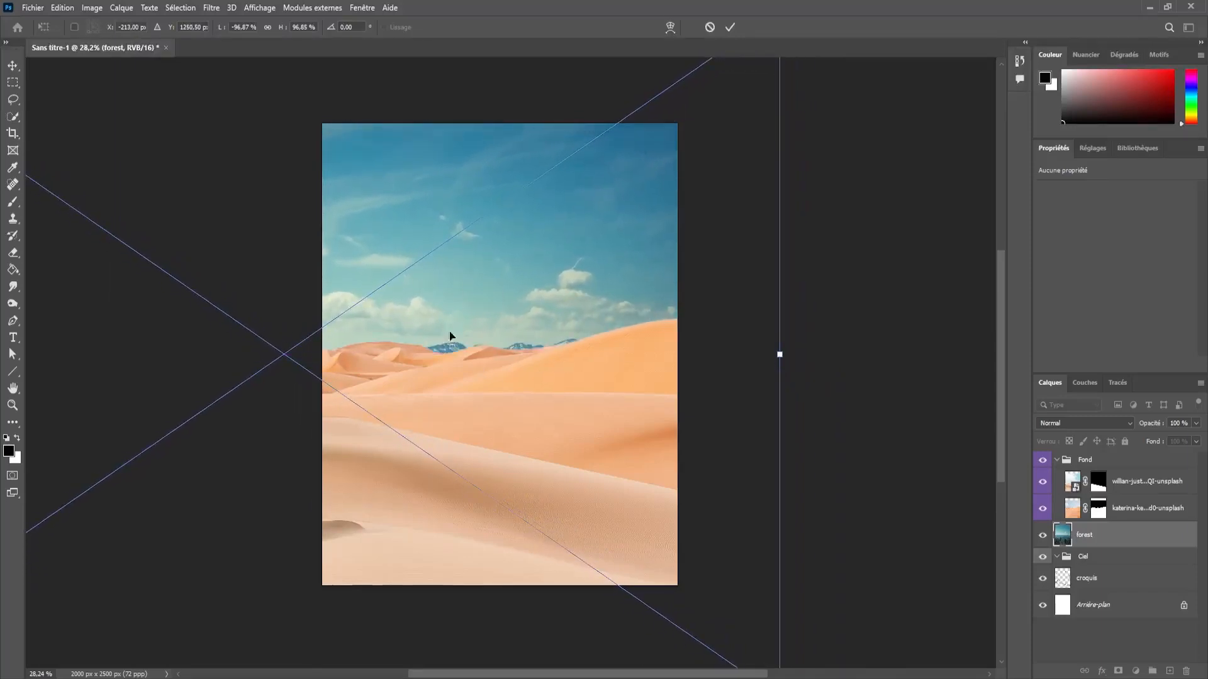
pyautogui.scroll(-2, 493, 358)
pyautogui.scroll(1, 489, 302)
pyautogui.moveTo(485, 286)
pyautogui.mouseDown()
pyautogui.moveTo(510, 296)
pyautogui.moveTo(493, 293)
pyautogui.mouseUp()
pyautogui.scroll(-1, 613, 339)
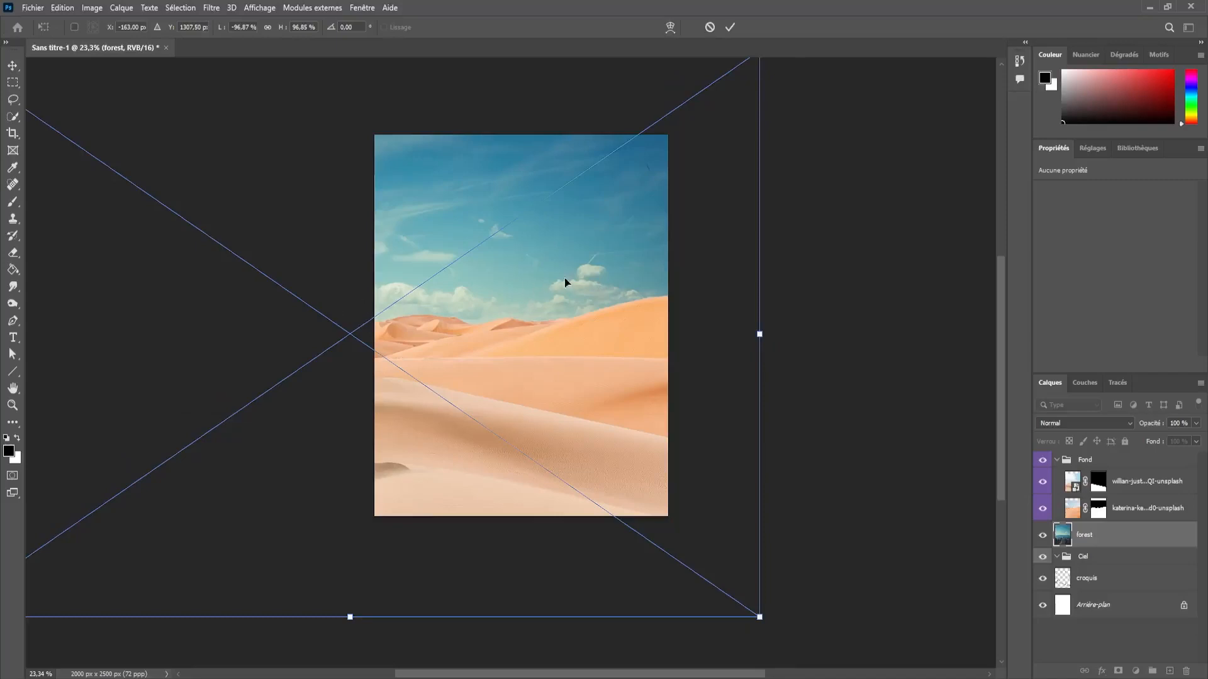
pyautogui.scroll(6, 586, 278)
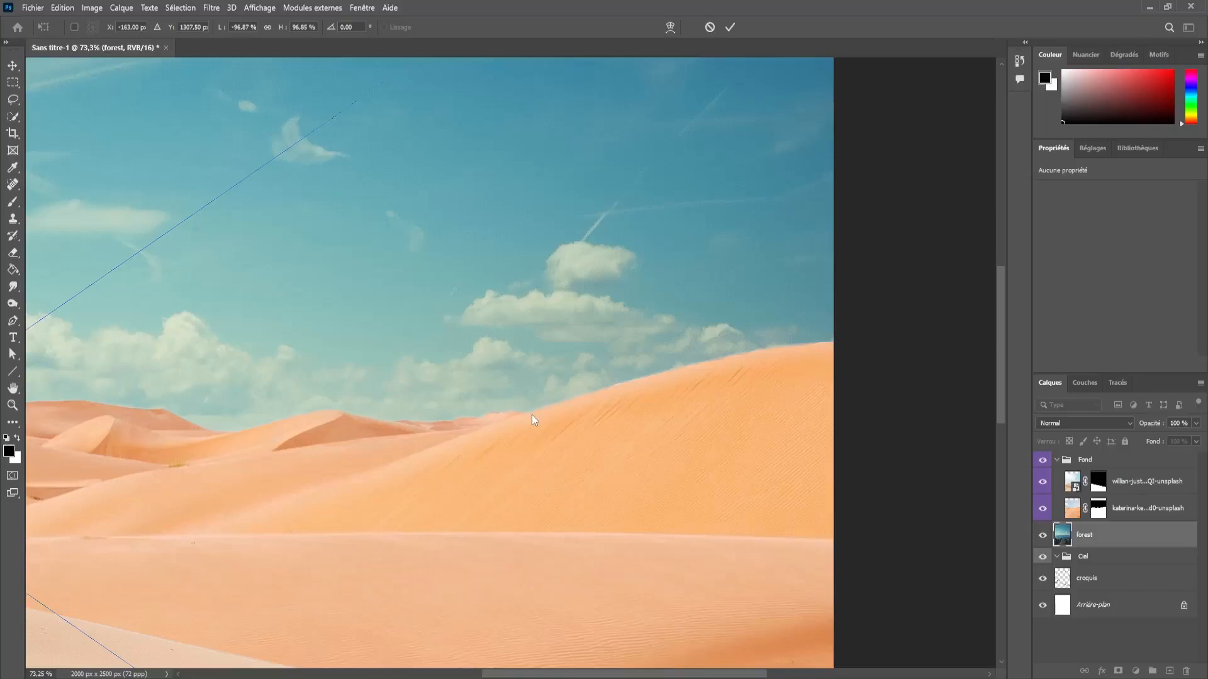
pyautogui.moveTo(554, 302)
pyautogui.mouseDown()
pyautogui.moveTo(529, 285)
pyautogui.moveTo(538, 288)
pyautogui.mouseUp()
pyautogui.moveTo(435, 322); pyautogui.dragTo(432, 322)
pyautogui.scroll(-5, 361, 334)
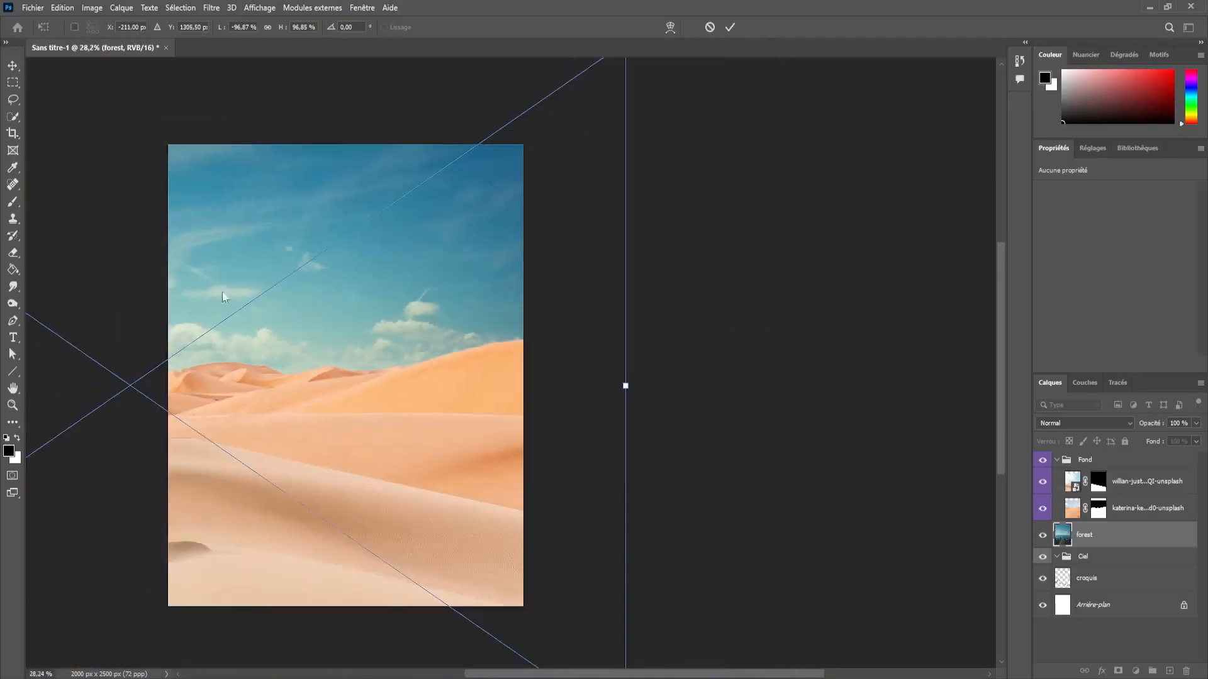
# Step: Scale the forest image down proportionally to about 89% around its centre
pyautogui.hotkey('alt', 'space')
pyautogui.press('Escape')
pyautogui.moveTo(225, 269); pyautogui.dragTo(485, 244)
pyautogui.scroll(-2, 425, 327)
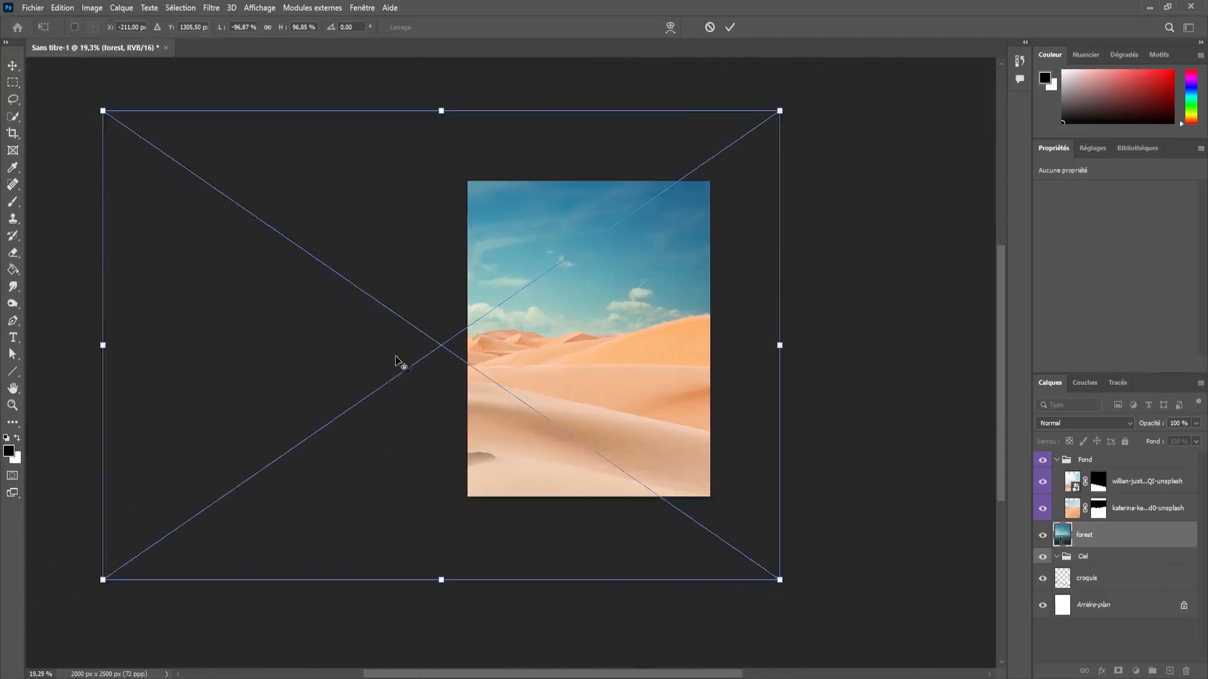
pyautogui.moveTo(103, 581); pyautogui.dragTo(134, 568)
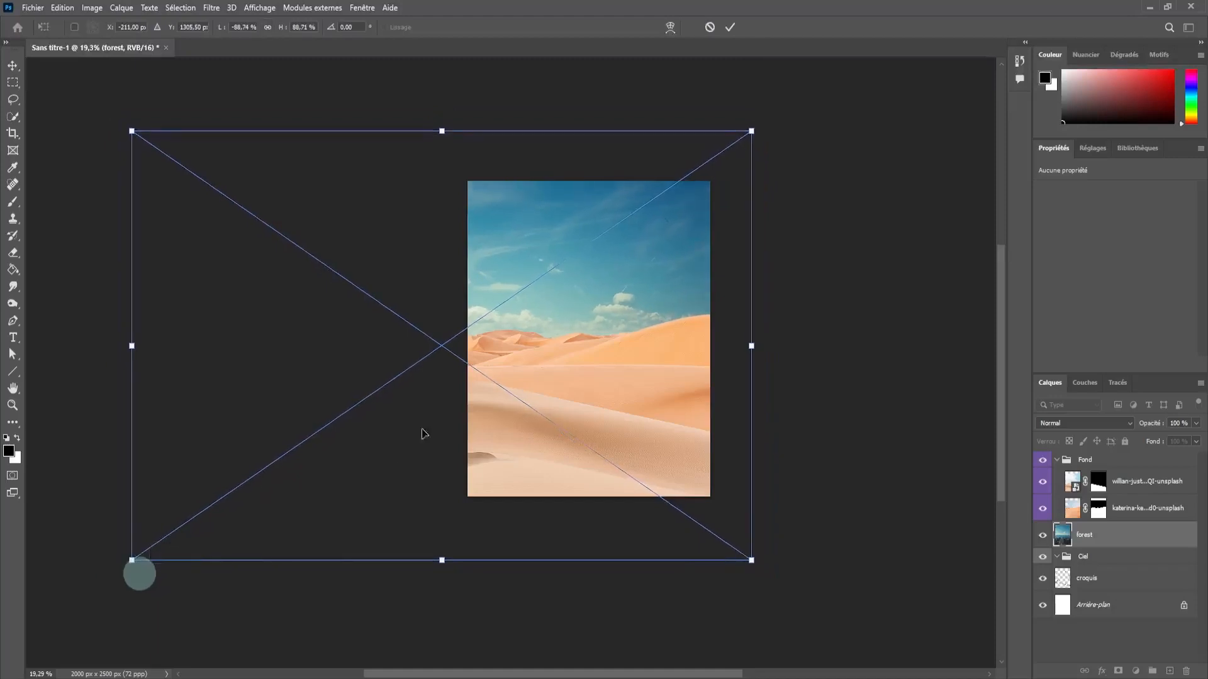
pyautogui.scroll(4, 654, 315)
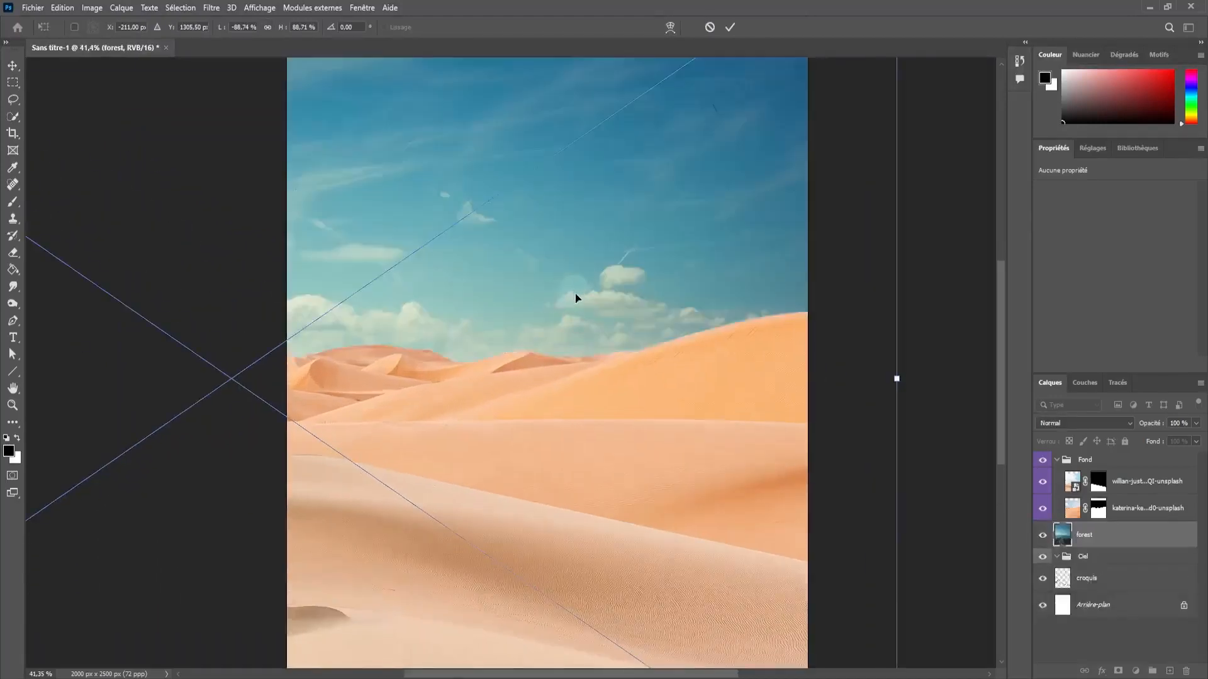
# Step: Narrow the forest image to about 75% width, place it at about X 118 px, Y 1301 px, and apply the transform
pyautogui.moveTo(586, 318); pyautogui.dragTo(612, 323)
pyautogui.moveTo(924, 384); pyautogui.dragTo(855, 383)
pyautogui.moveTo(535, 319); pyautogui.dragTo(591, 319)
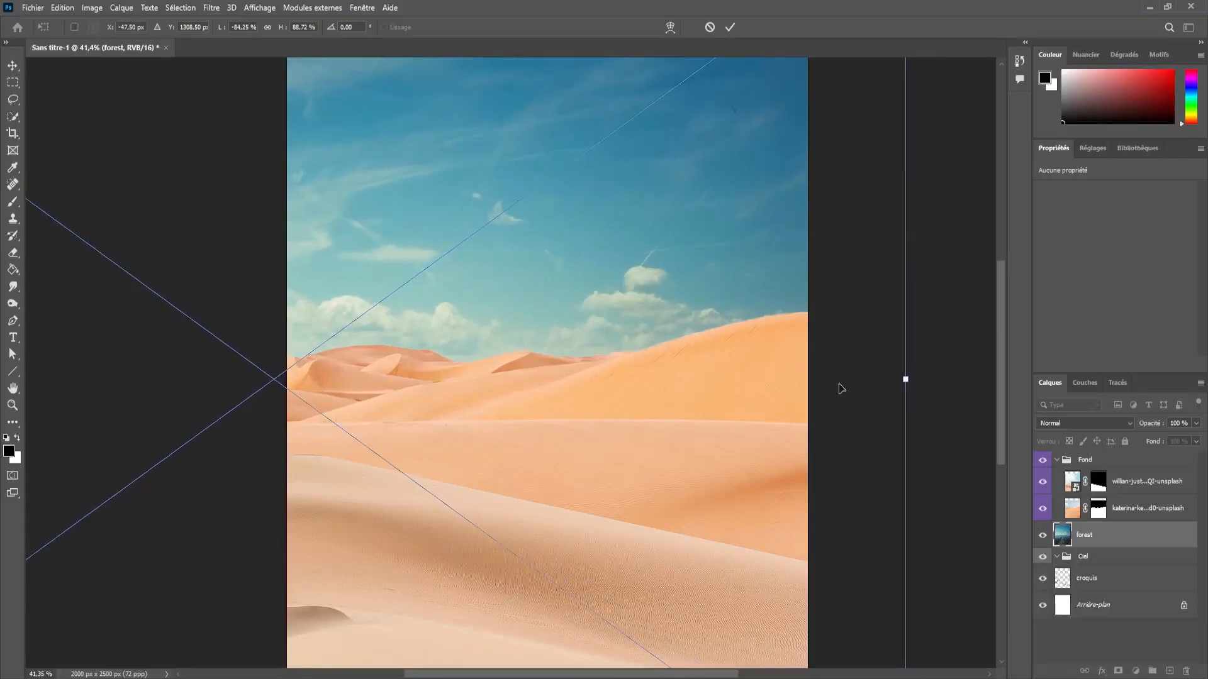
pyautogui.moveTo(906, 381); pyautogui.dragTo(766, 377)
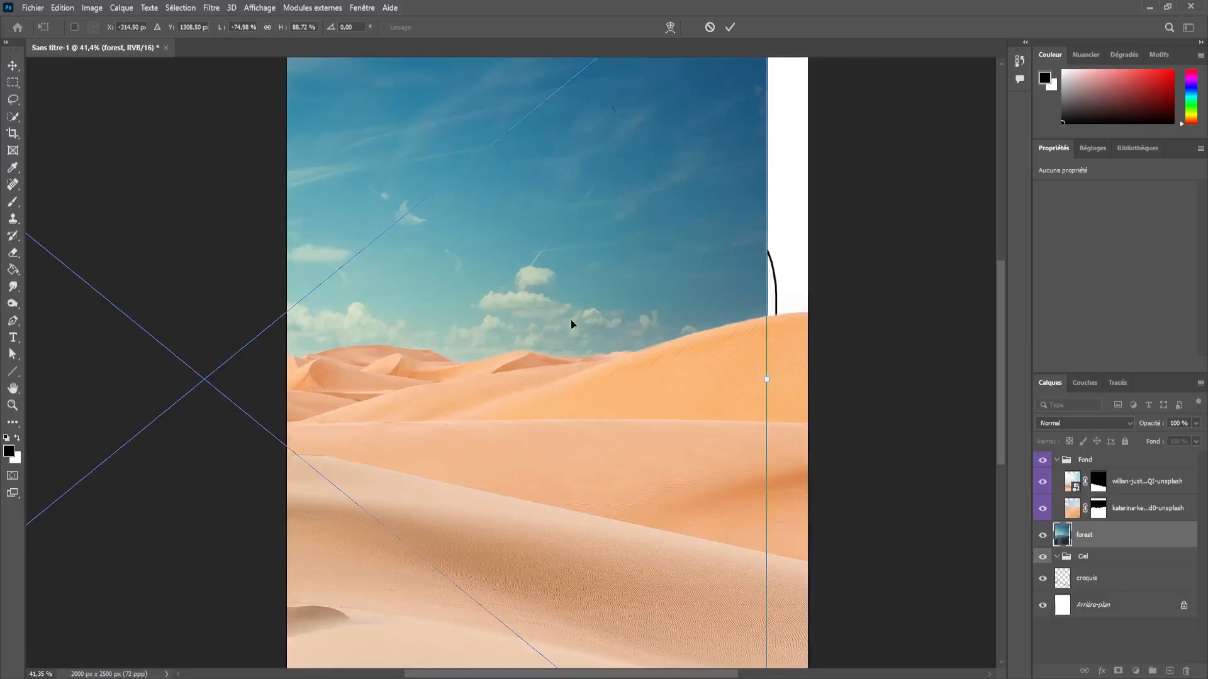
pyautogui.moveTo(503, 311); pyautogui.dragTo(648, 310)
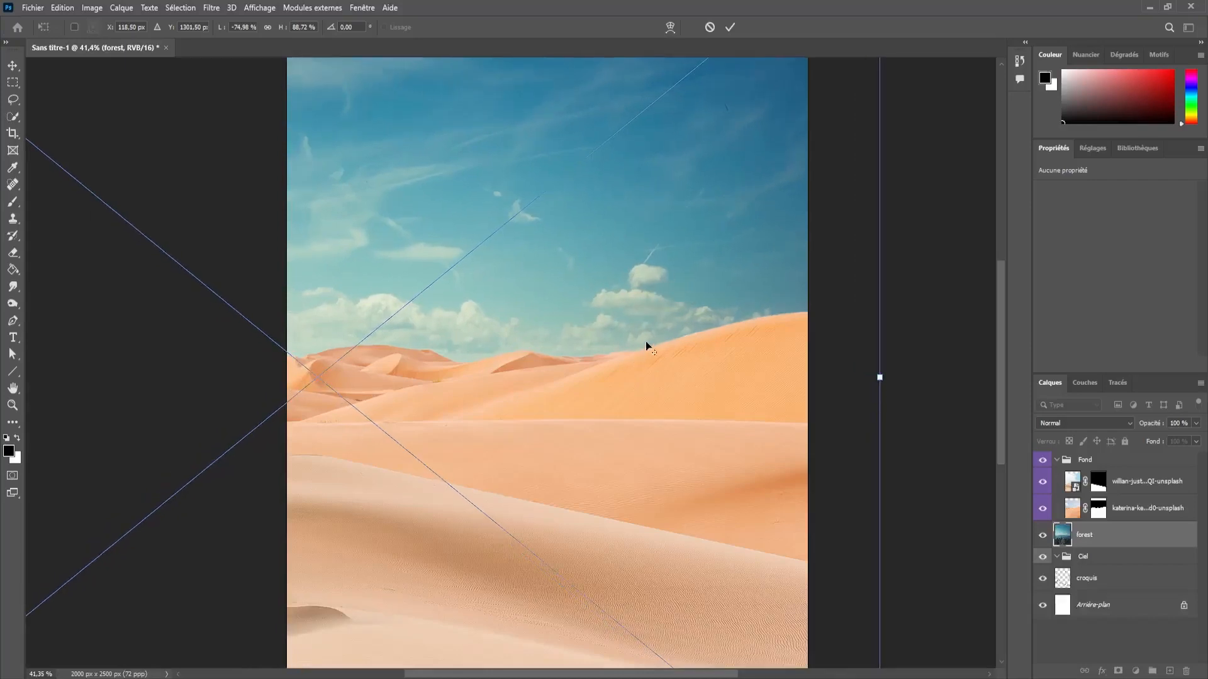
pyautogui.scroll(5, 645, 342)
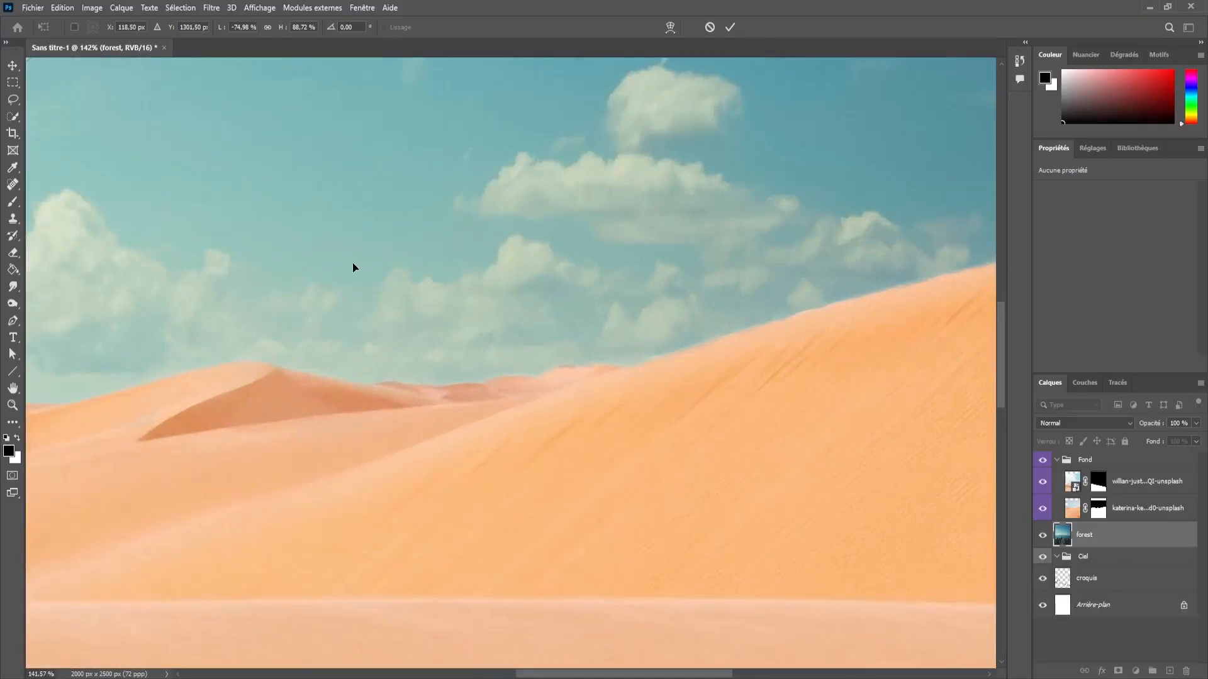
pyautogui.scroll(-2, 351, 272)
pyautogui.scroll(-4, 328, 271)
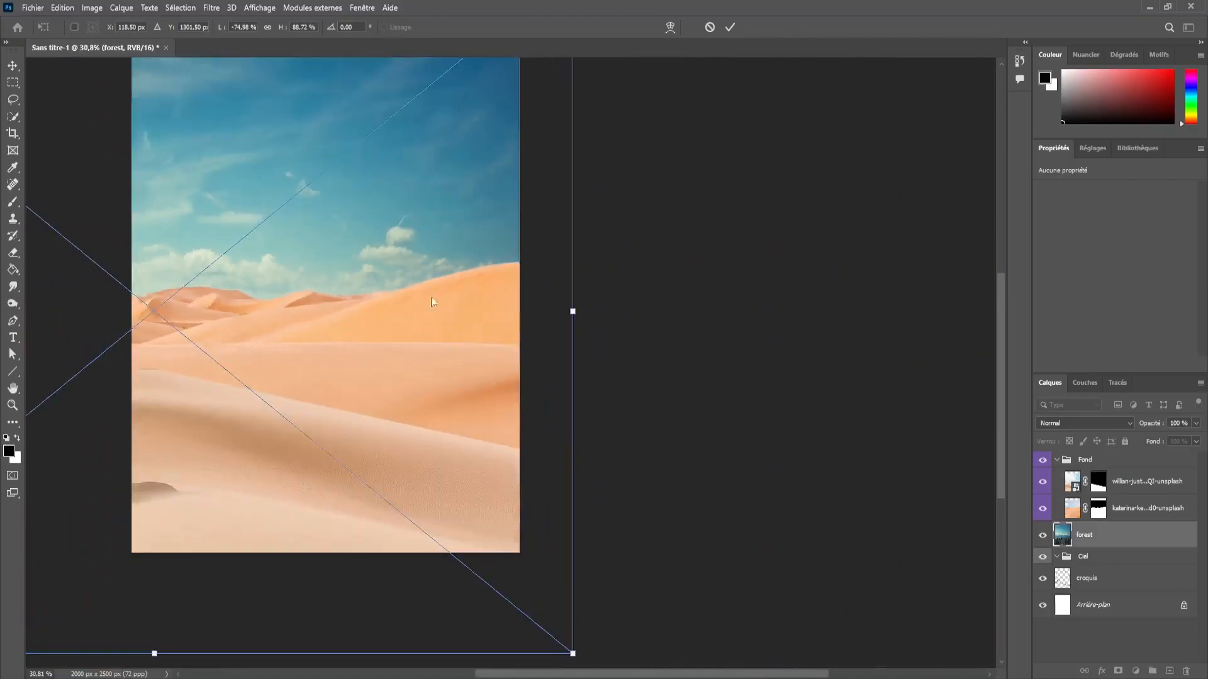
pyautogui.hotkey('alt', 'space')
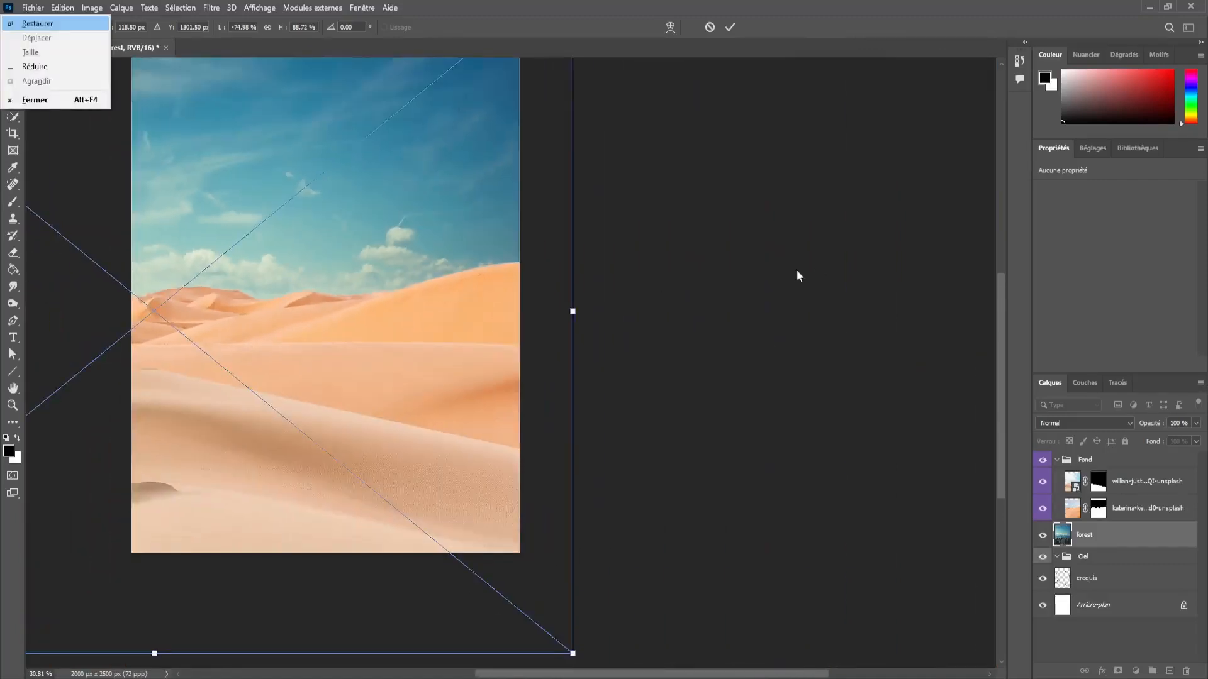
pyautogui.click(526, 207)
pyautogui.press('Return')
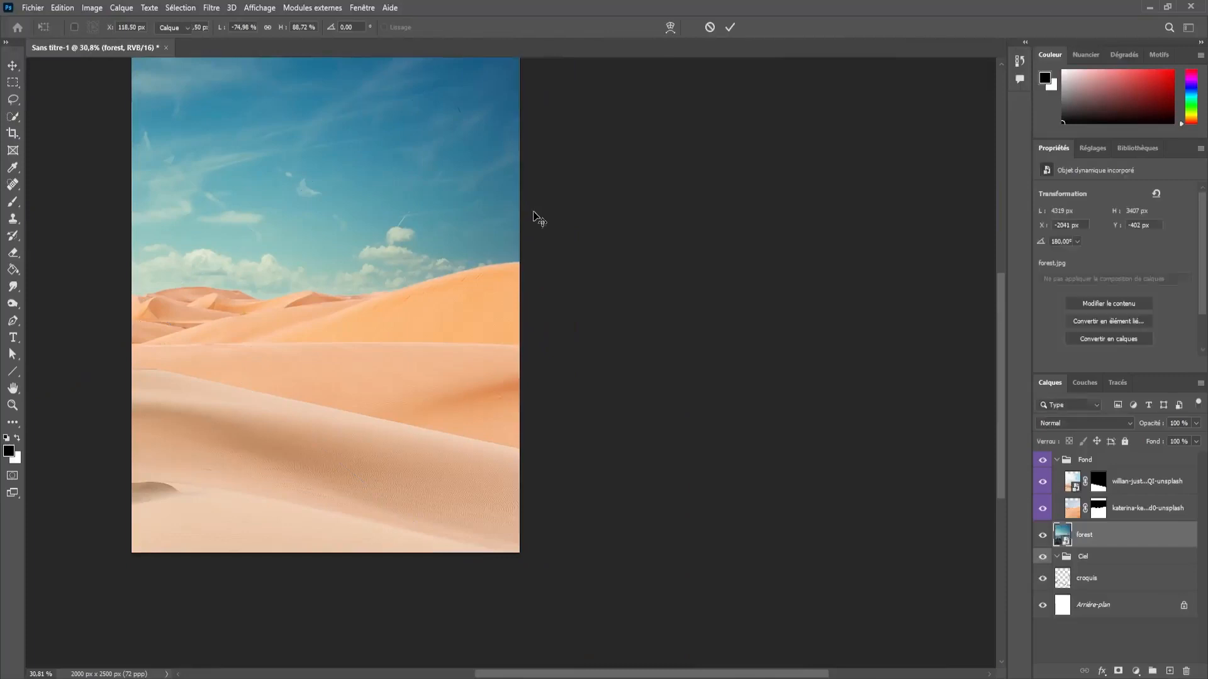
pyautogui.moveTo(305, 230); pyautogui.dragTo(379, 219)
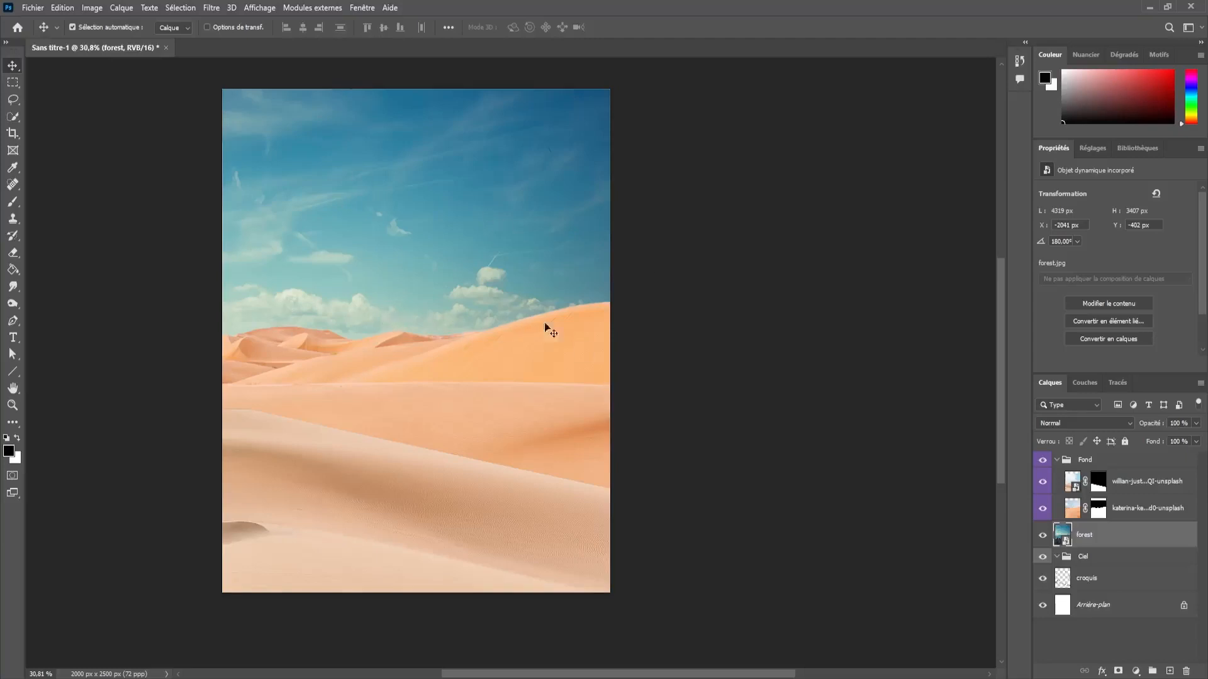
# Step: Try squeezing the forest image to about 51% width and moving it across the sky, and undo both changes
pyautogui.press('ctrl')
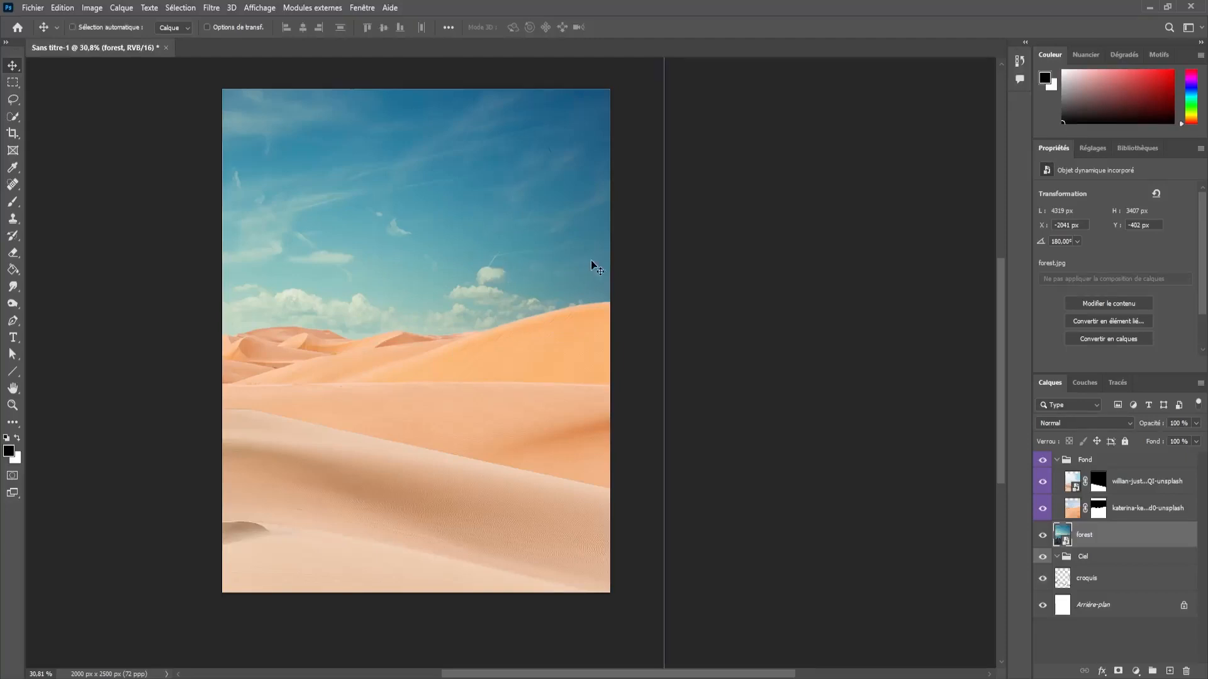
pyautogui.hotkey('ctrl', 't')
pyautogui.moveTo(664, 350); pyautogui.dragTo(400, 340)
pyautogui.moveTo(381, 263); pyautogui.dragTo(435, 257)
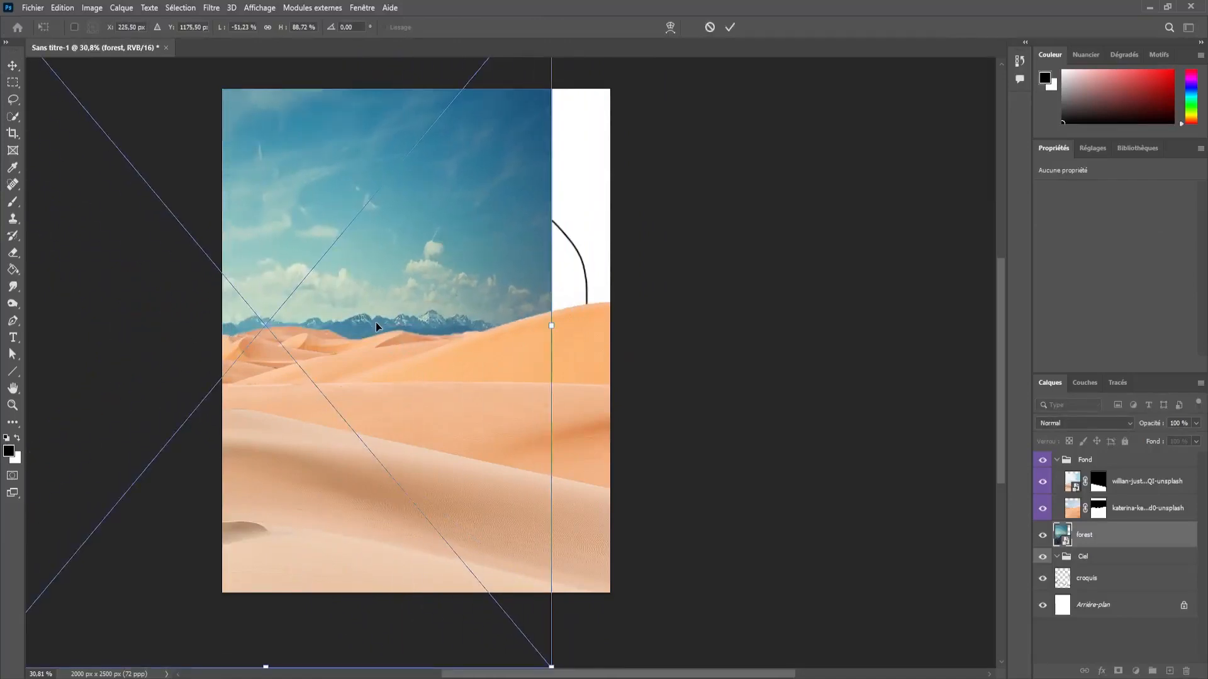
pyautogui.hotkey('ctrl', 'z')
pyautogui.hotkey('ctrl', 'z')
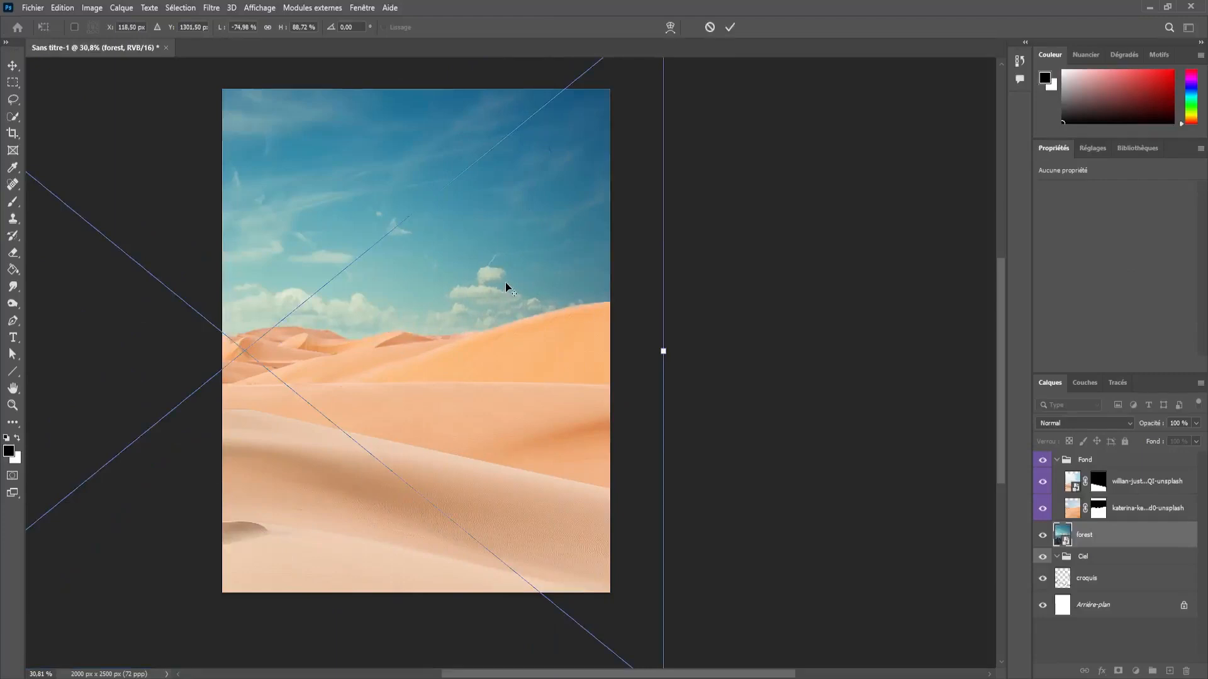
pyautogui.hotkey('alt', 'space')
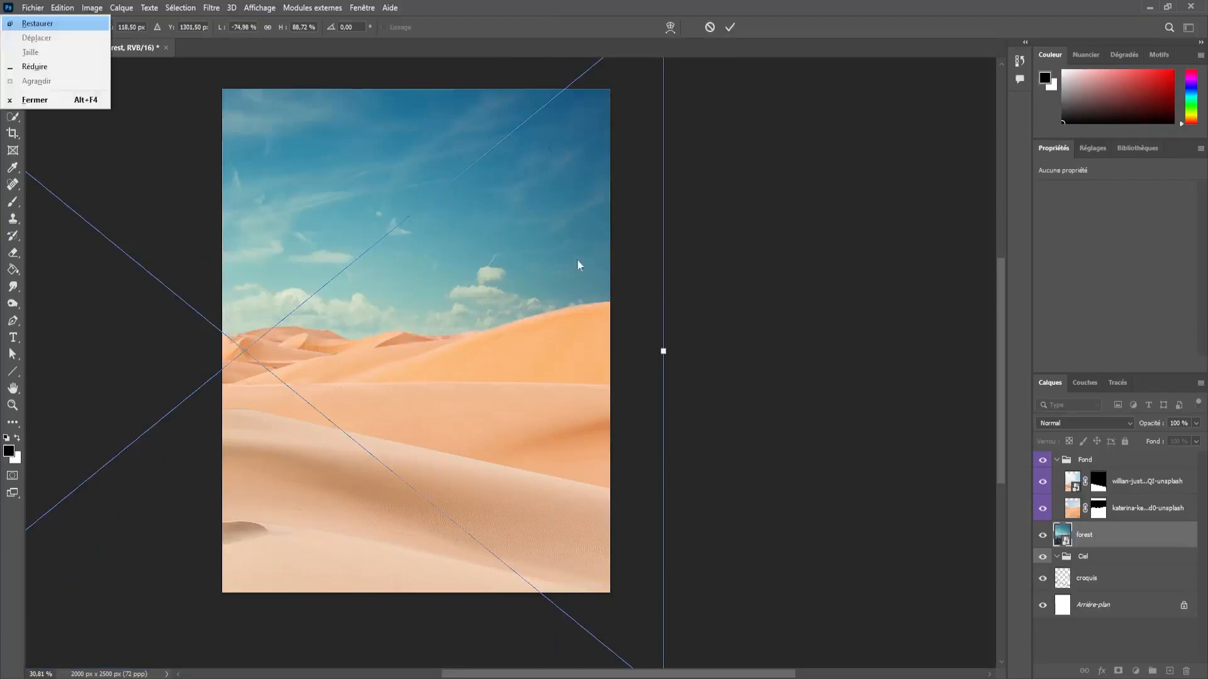
pyautogui.press('Escape')
pyautogui.press('Return')
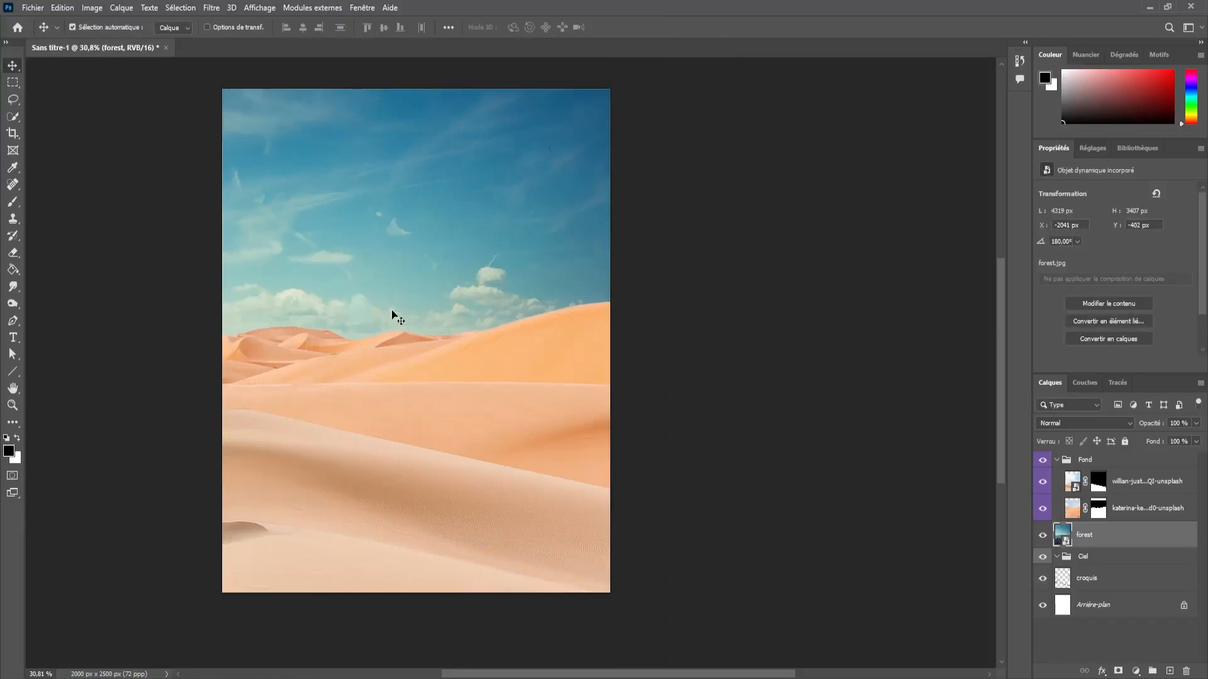
# Step: Nudge the forest image to X -2025 px, Y -424 px and move its layer into the Ciel group
pyautogui.scroll(2, 376, 321)
pyautogui.moveTo(344, 327); pyautogui.dragTo(351, 323)
pyautogui.click(845, 327)
pyautogui.scroll(-2, 845, 328)
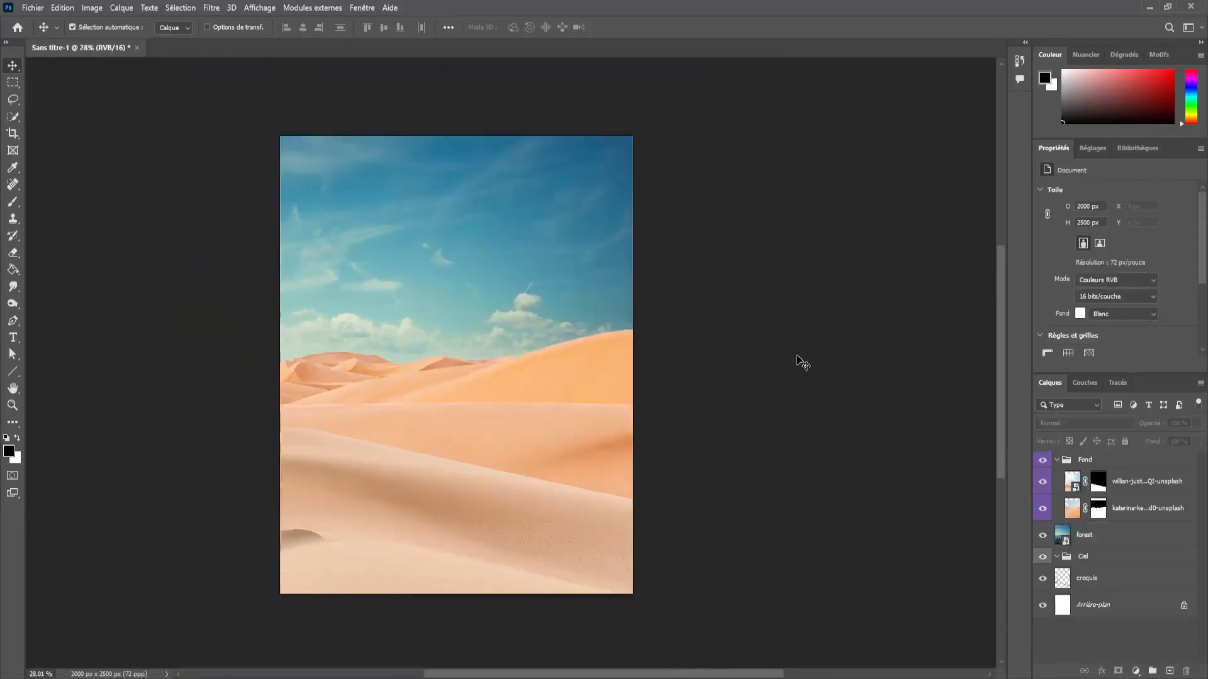
pyautogui.moveTo(1092, 536)
pyautogui.mouseDown()
pyautogui.moveTo(1066, 539)
pyautogui.moveTo(1076, 553)
pyautogui.mouseUp()
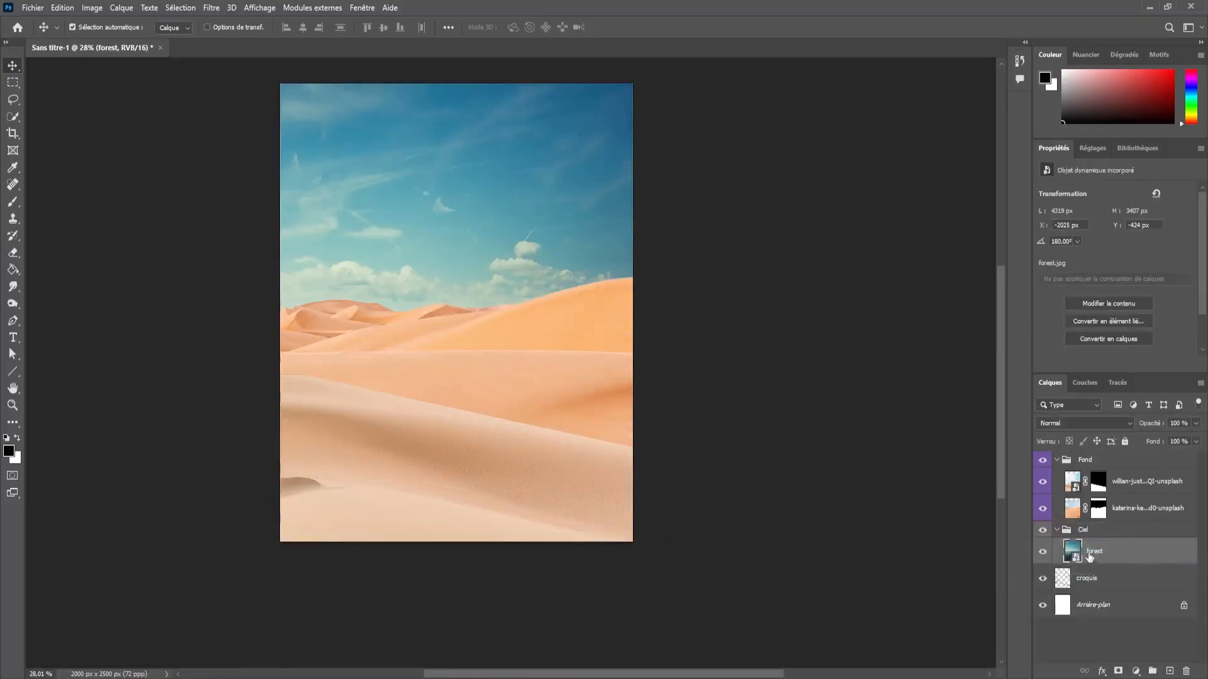
pyautogui.scroll(3, 451, 421)
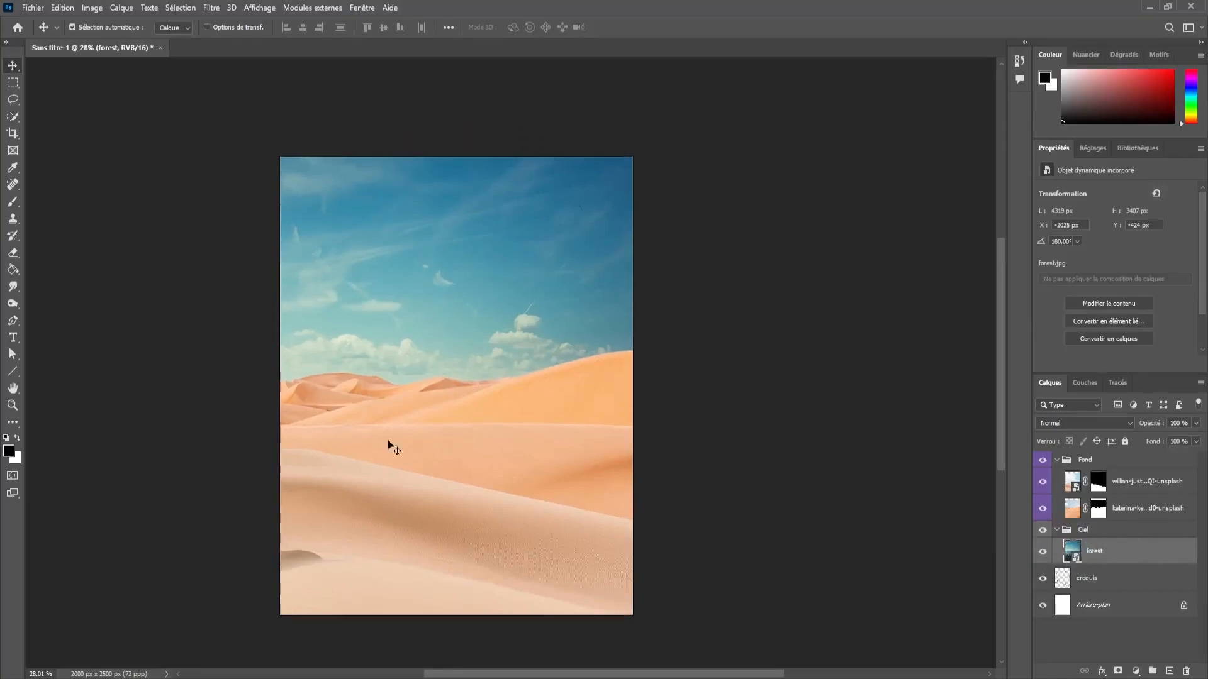